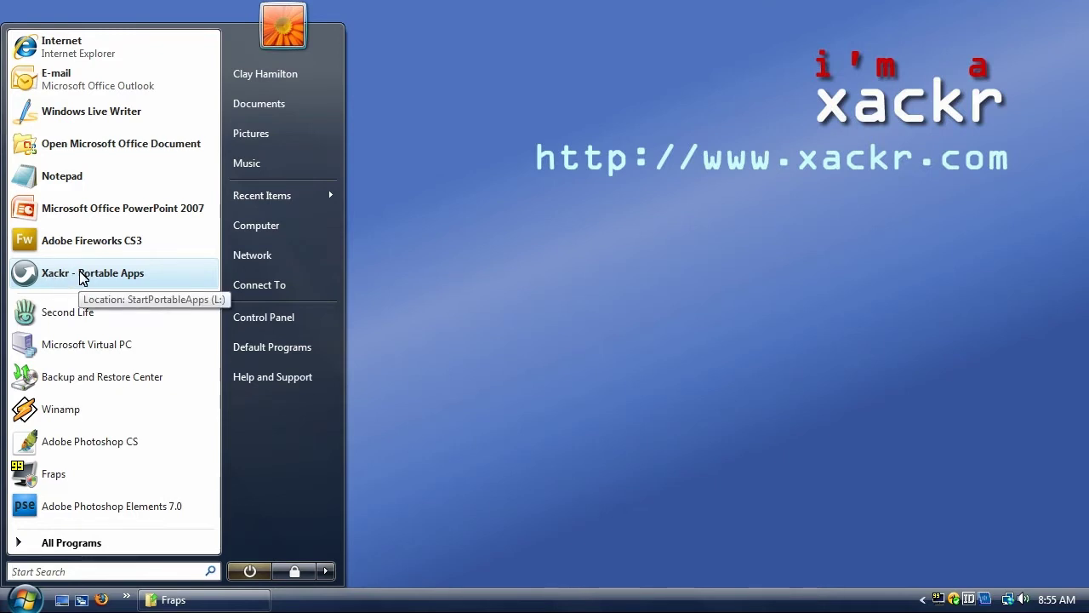
Open the Xackr PortableApps.com menu and launch GIMP Portable from it.
{"action": "left_click", "coordinate": [83, 277]}
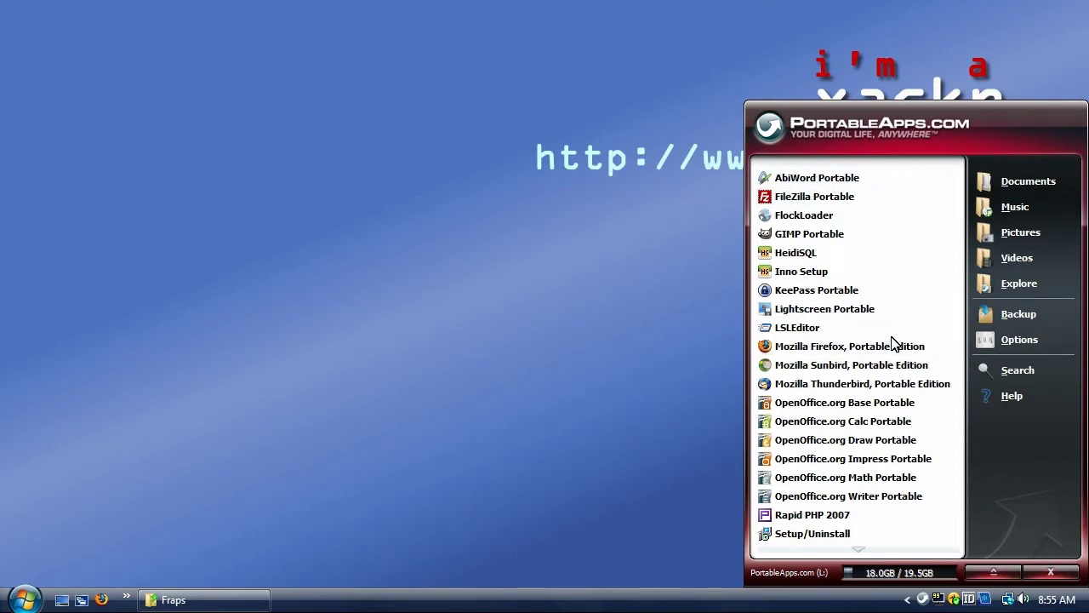
{"action": "left_click", "coordinate": [801, 244]}
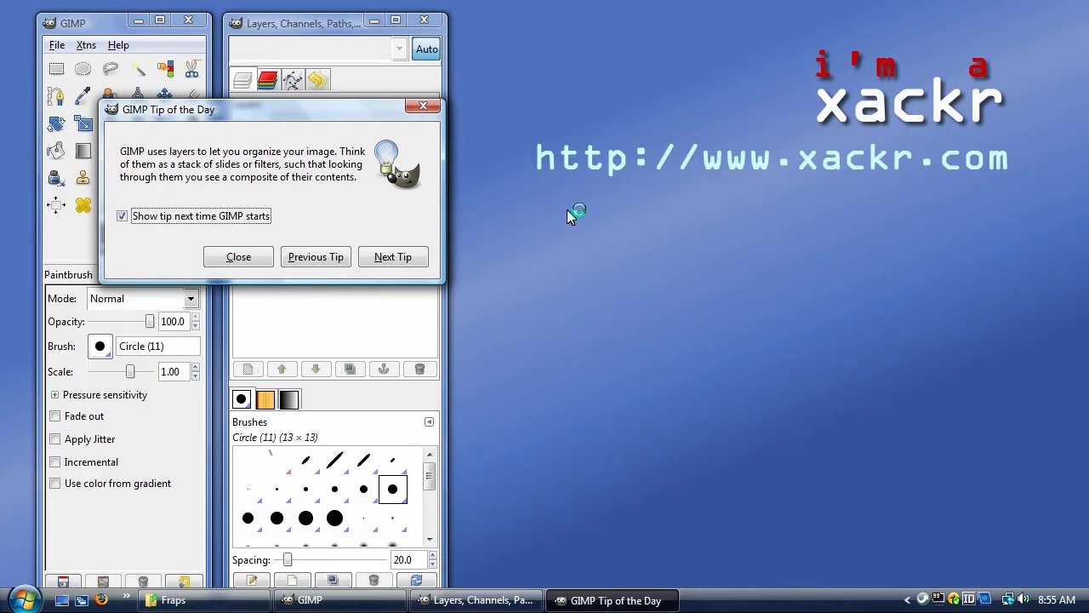
Dismiss the Tip of the Day and bring up the Open Image dialog on the L: drive.
{"action": "left_click", "coordinate": [244, 264]}
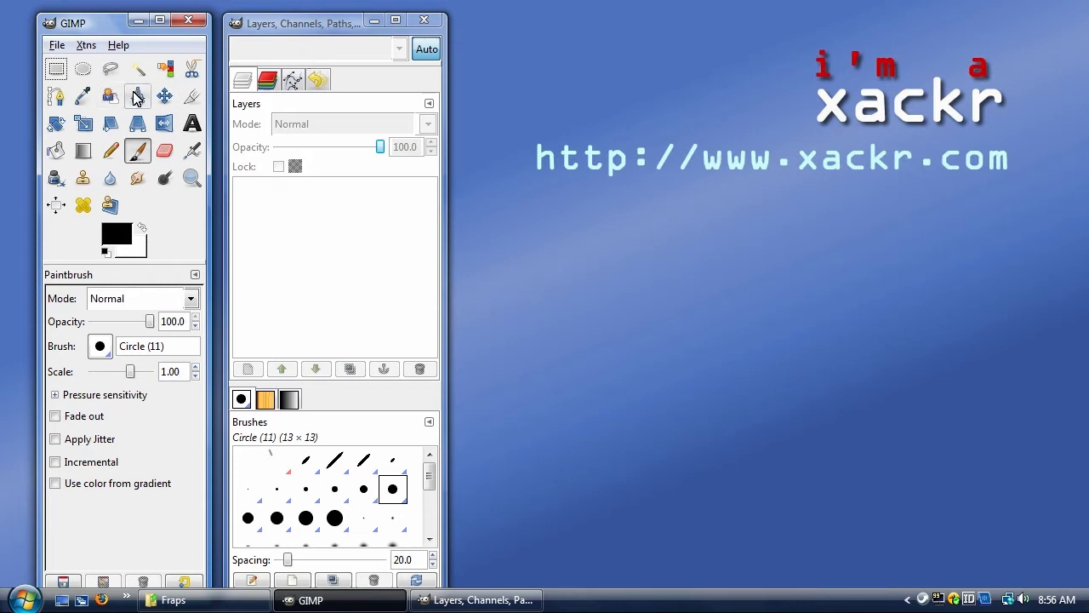
{"action": "left_click", "coordinate": [55, 45]}
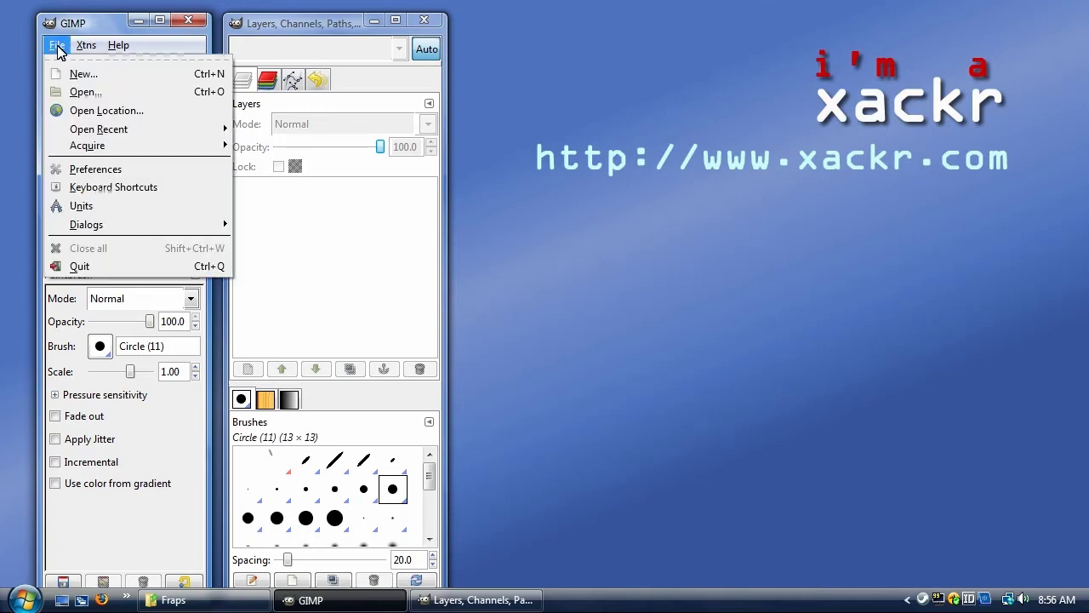
{"action": "left_click", "coordinate": [87, 93]}
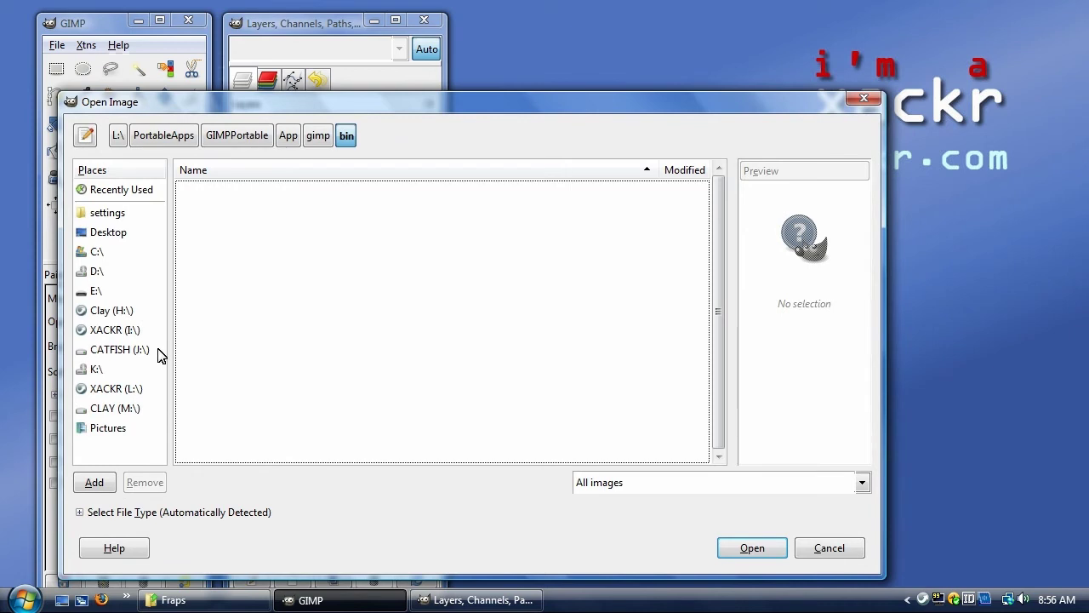
{"action": "left_click", "coordinate": [116, 389]}
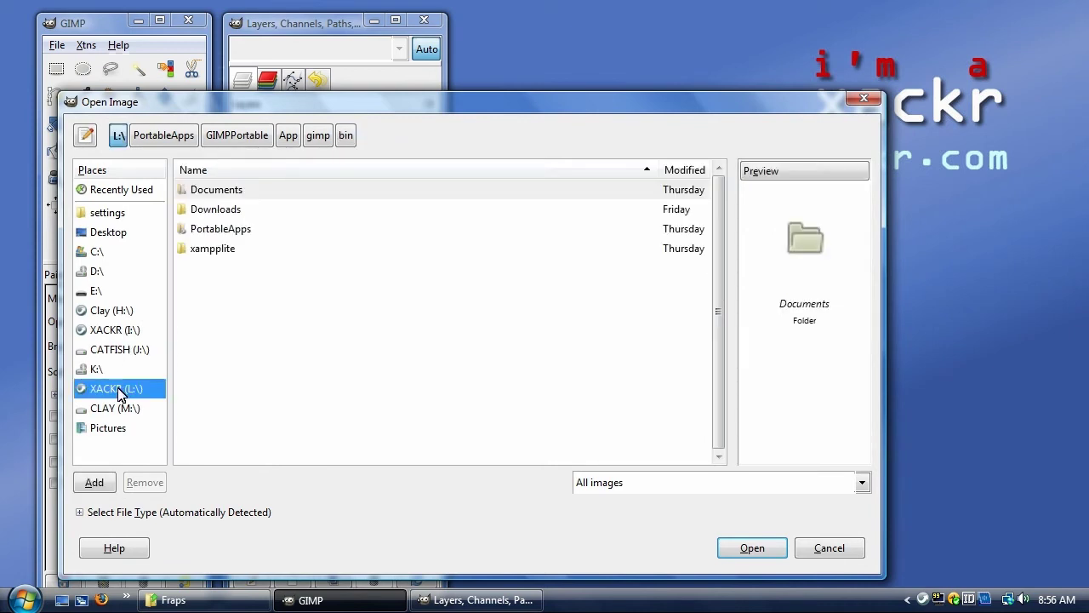
Browse to PortableApps\PortableApps.com\App\DefaultData\Theme and open background.png and background_opaque.png together.
{"action": "left_click", "coordinate": [238, 236]}
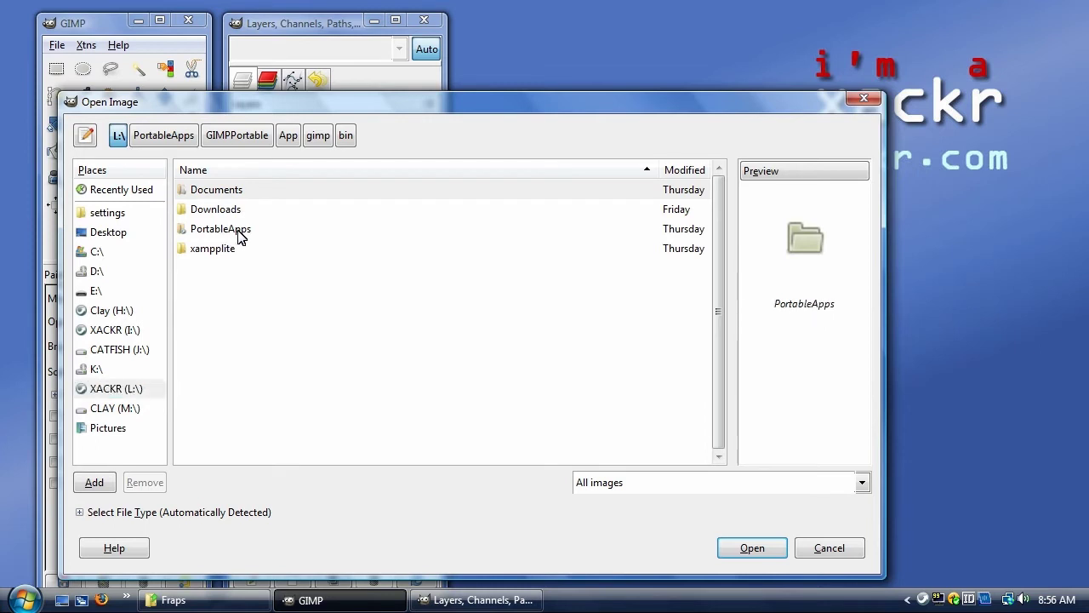
{"action": "double_click", "coordinate": [239, 237]}
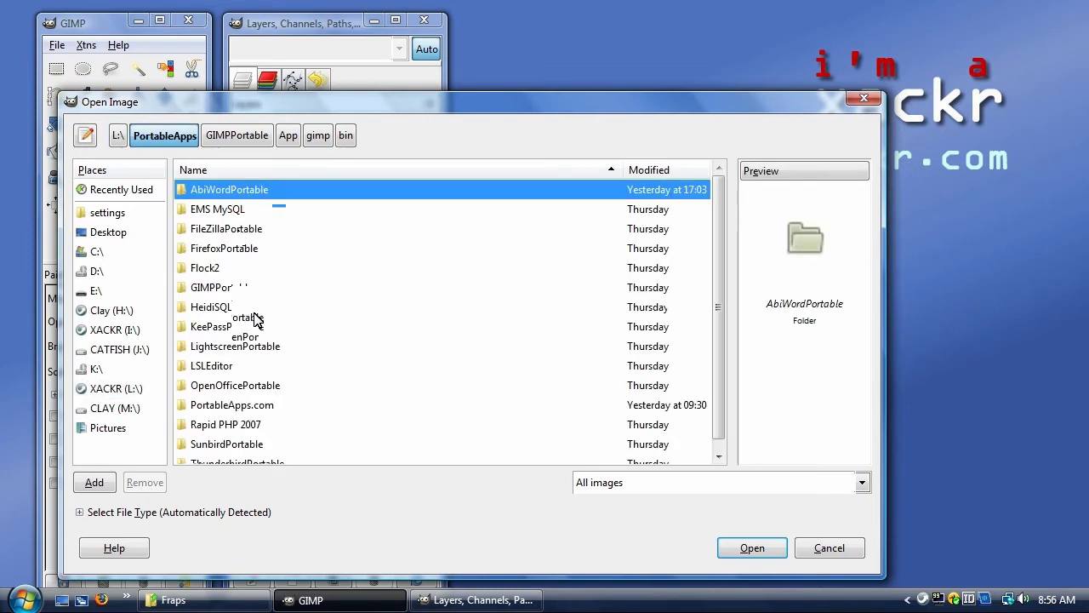
{"action": "double_click", "coordinate": [238, 400]}
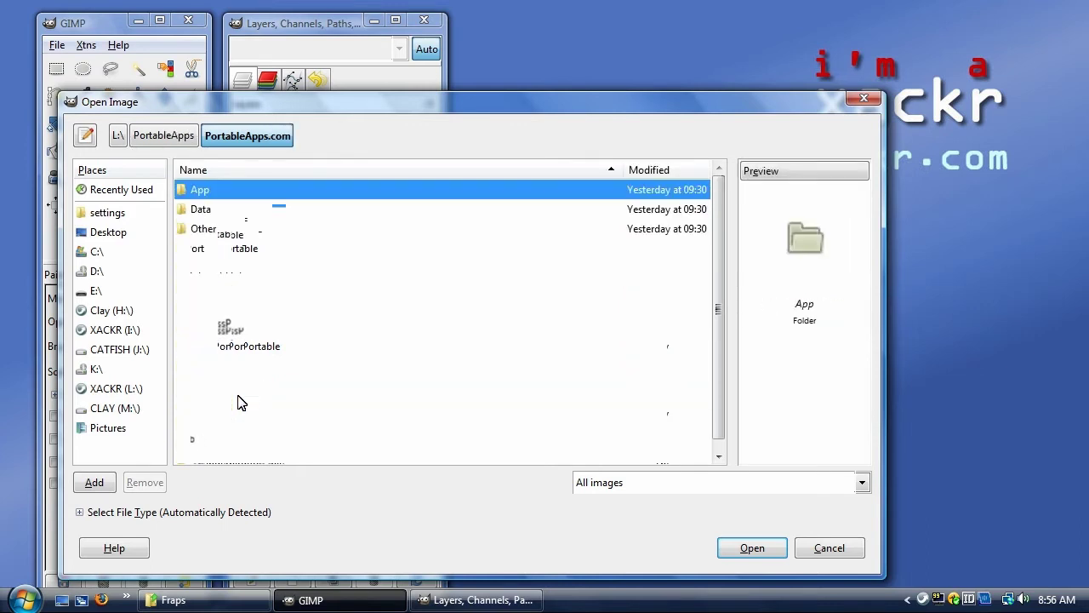
{"action": "double_click", "coordinate": [209, 193]}
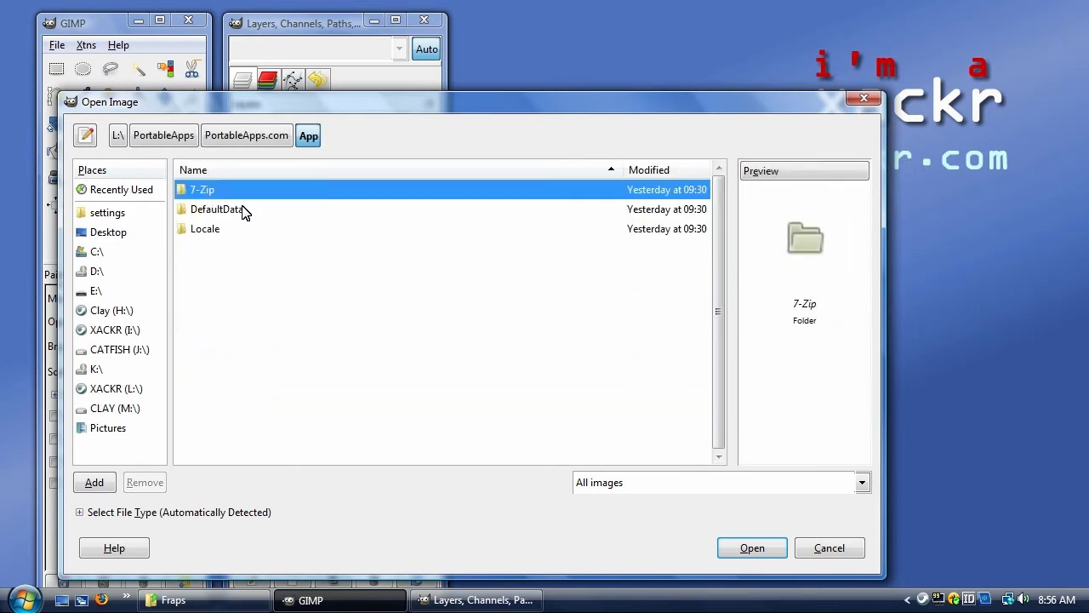
{"action": "double_click", "coordinate": [243, 211]}
{"action": "double_click", "coordinate": [213, 213]}
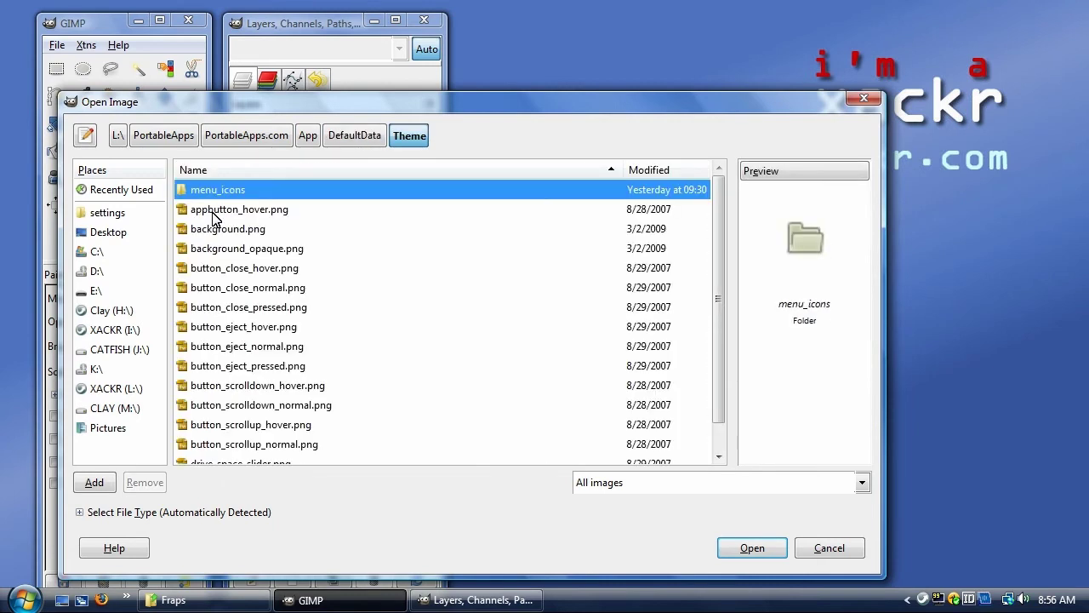
{"action": "left_click", "coordinate": [274, 253]}
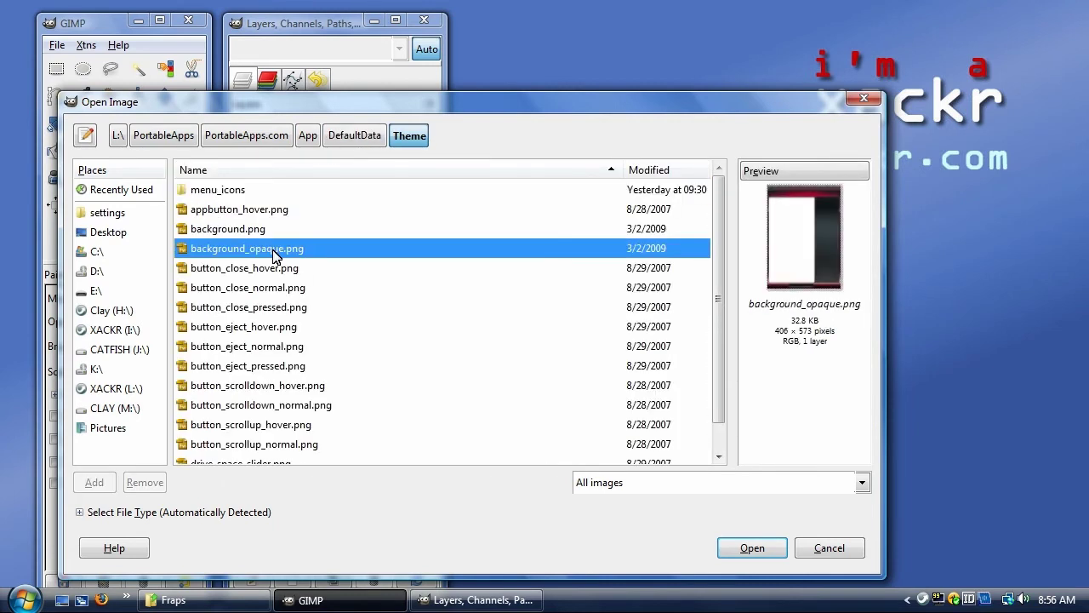
{"action": "left_click", "coordinate": [244, 230], "text": "ctrl"}
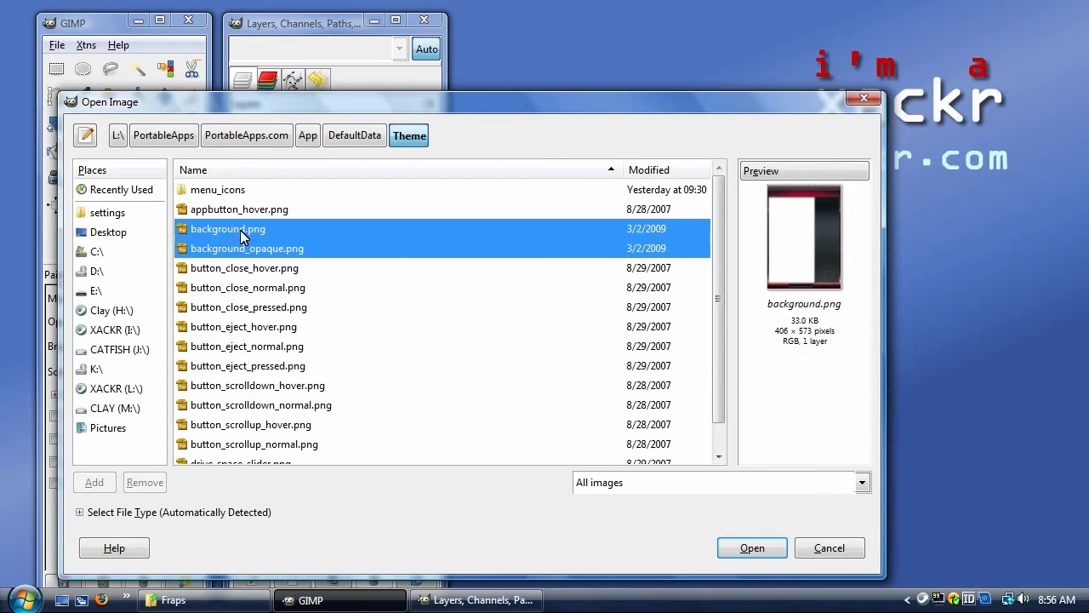
{"action": "left_click", "coordinate": [751, 552]}
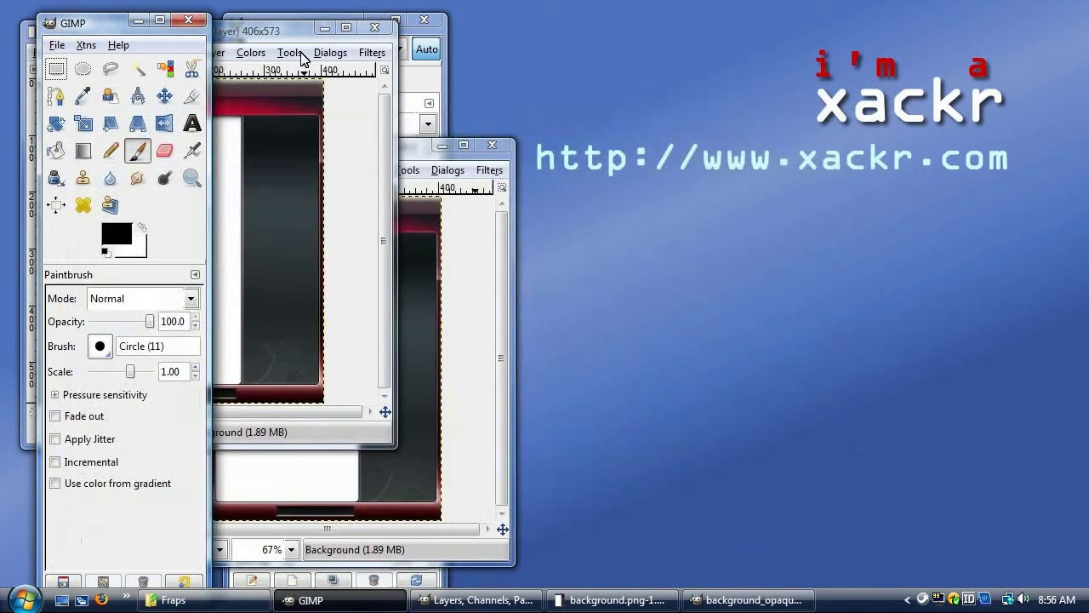
Arrange the background.png and background_opaque.png windows side by side and set the foreground colour to ffffff.
{"action": "left_click_drag", "start_coordinate": [278, 35], "coordinate": [935, 45]}
{"action": "left_click_drag", "start_coordinate": [308, 155], "coordinate": [635, 143]}
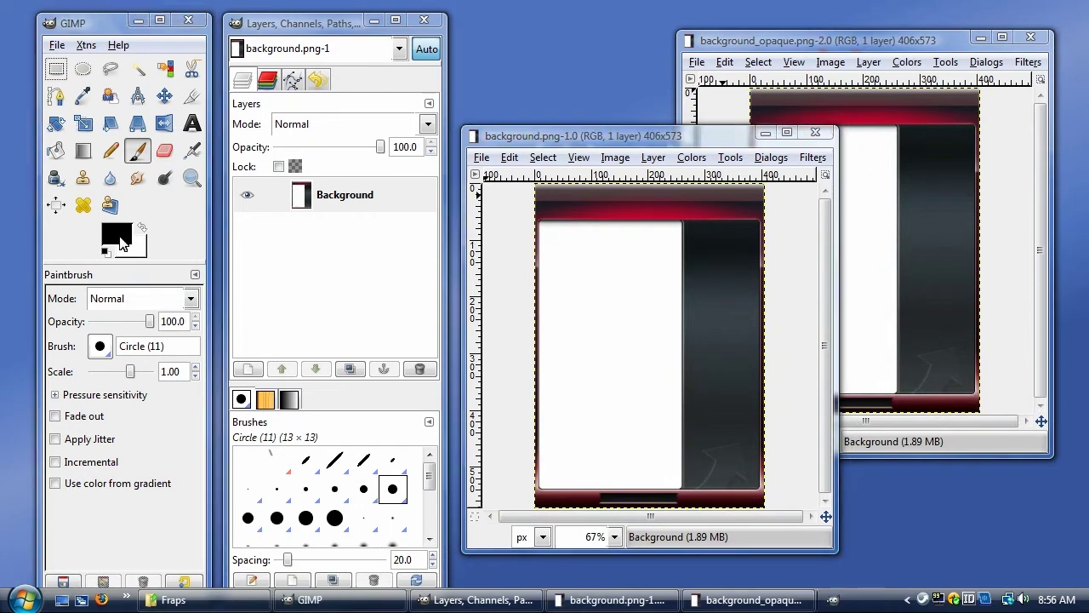
{"action": "left_click", "coordinate": [120, 242]}
{"action": "left_click_drag", "start_coordinate": [128, 171], "coordinate": [171, 219]}
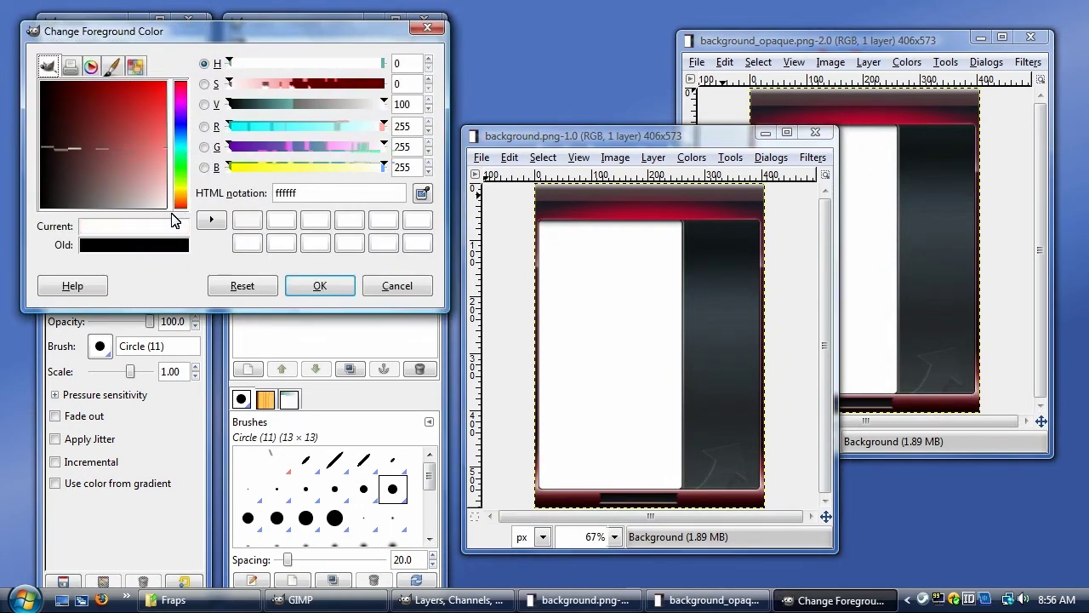
{"action": "left_click", "coordinate": [318, 290]}
Add a white 'XACKR' text layer in the red header of background.png.
{"action": "left_click", "coordinate": [190, 129]}
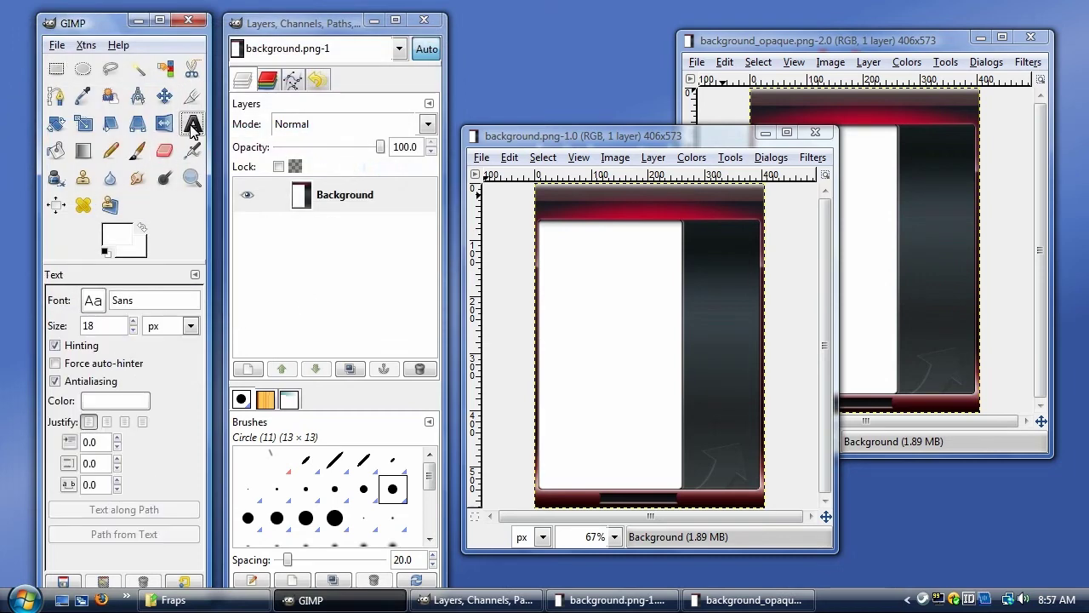
{"action": "left_click", "coordinate": [714, 199]}
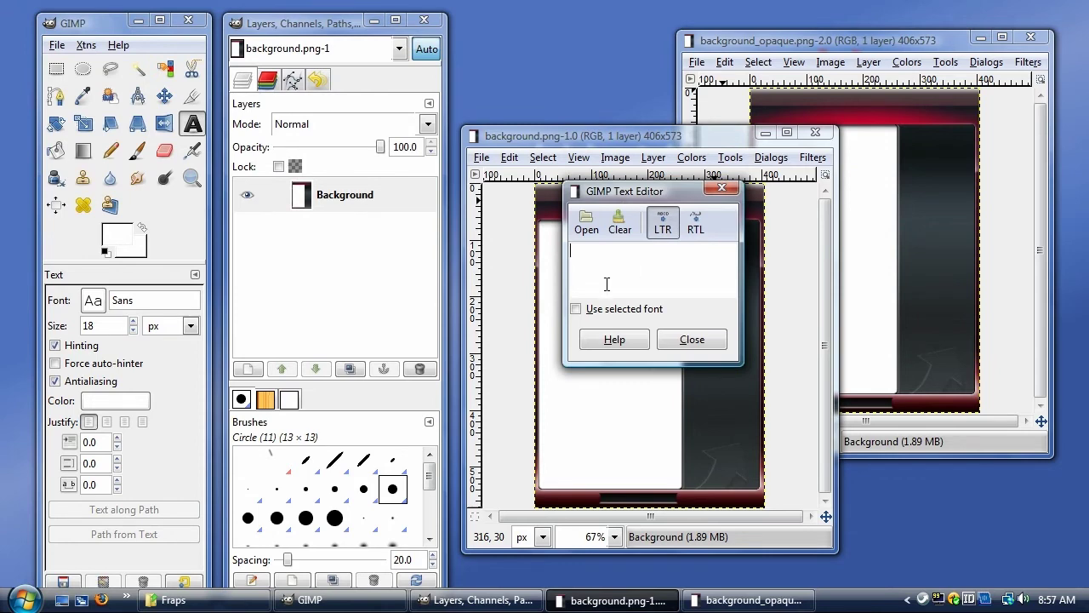
{"action": "type", "text": "XACKR"}
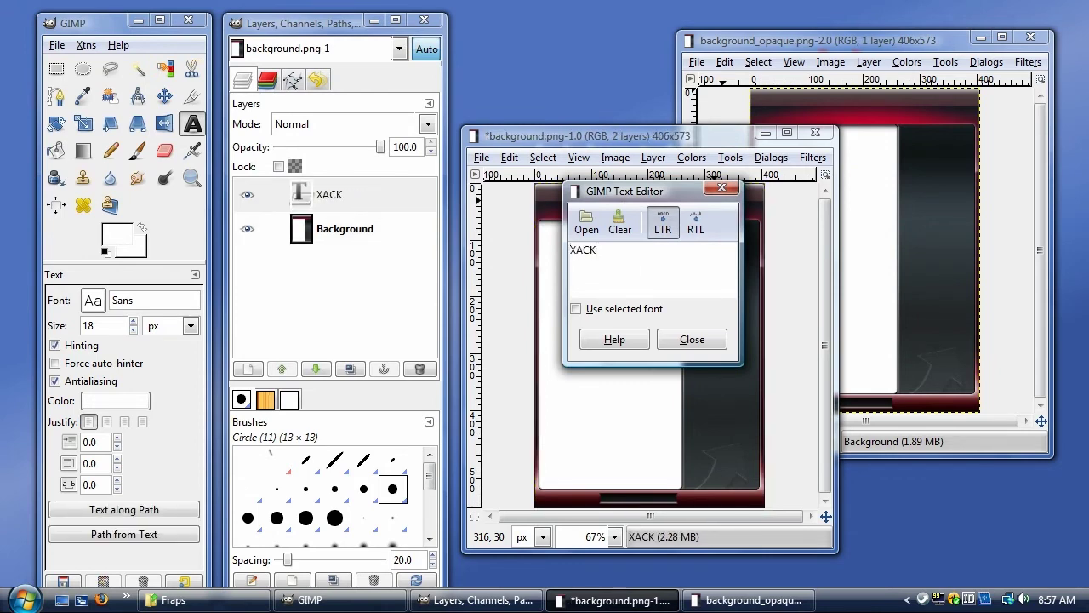
{"action": "left_click", "coordinate": [689, 340]}
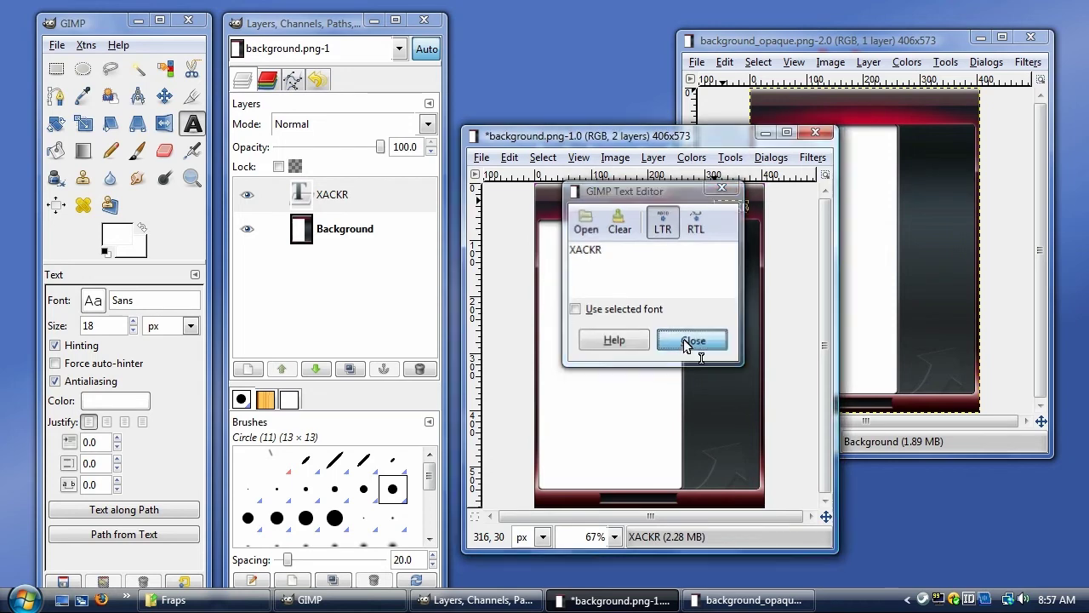
Move the XACKR text layer into the header's top-right corner and copy it.
{"action": "left_click", "coordinate": [173, 99]}
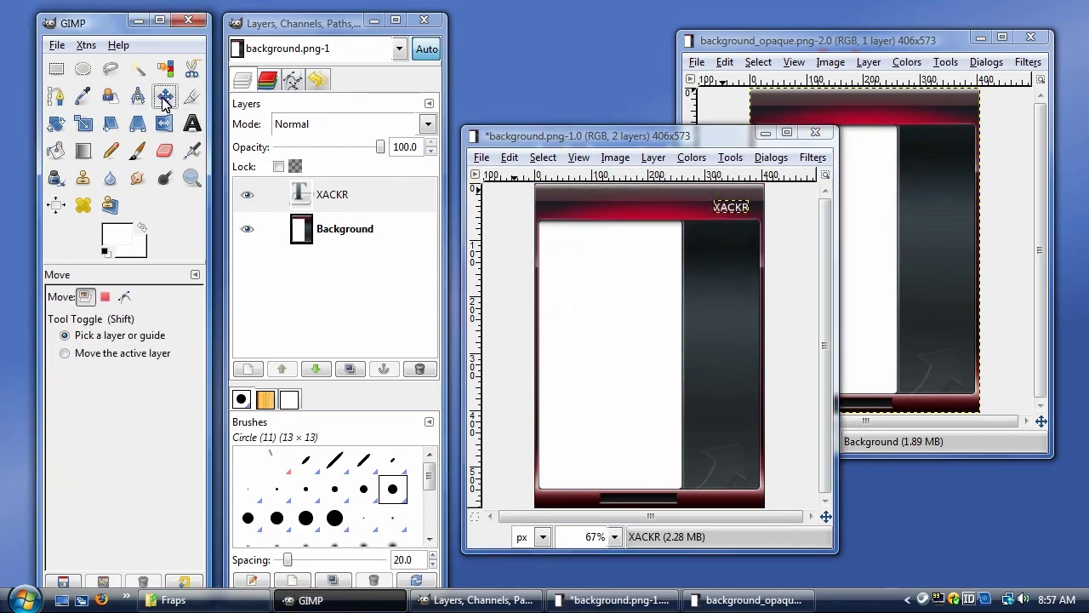
{"action": "left_click", "coordinate": [729, 213]}
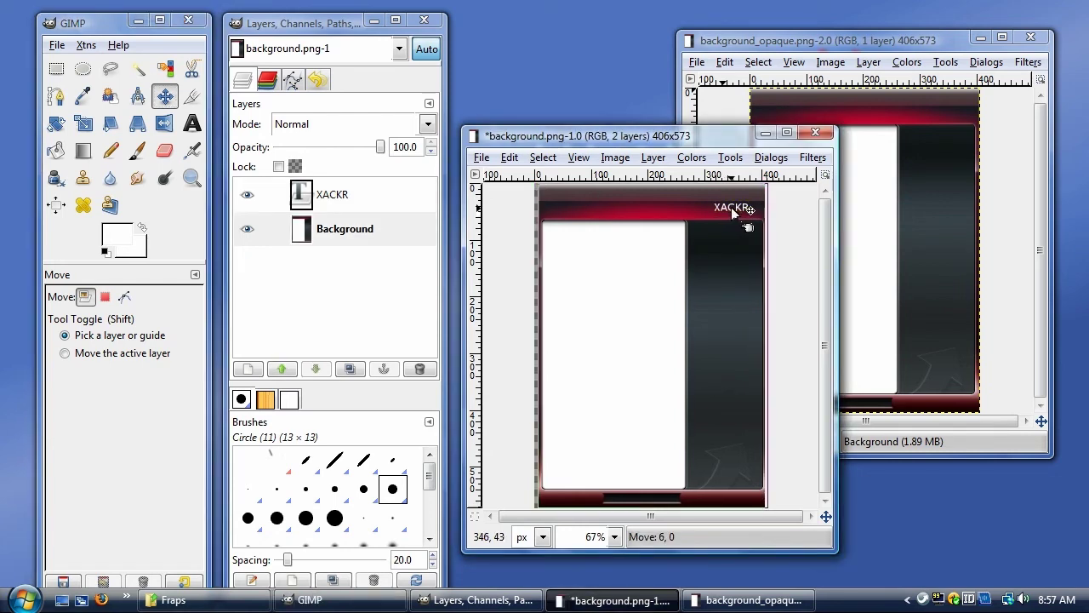
{"action": "left_click", "coordinate": [730, 213]}
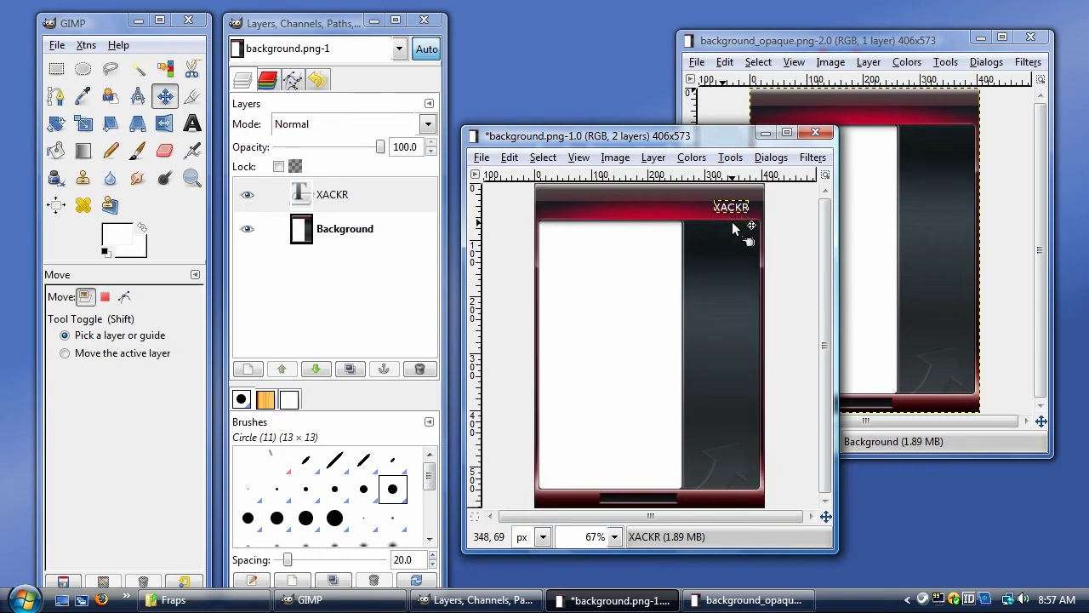
{"action": "left_click_drag", "start_coordinate": [723, 208], "coordinate": [730, 205]}
{"action": "key", "text": "shift+m"}
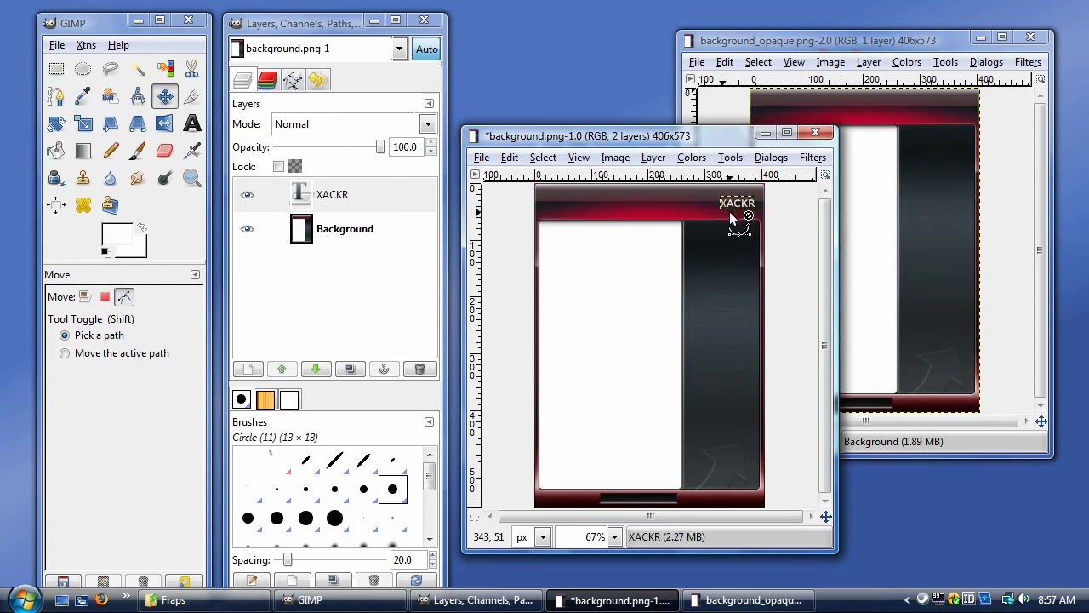
{"action": "key", "text": "ctrl+c"}
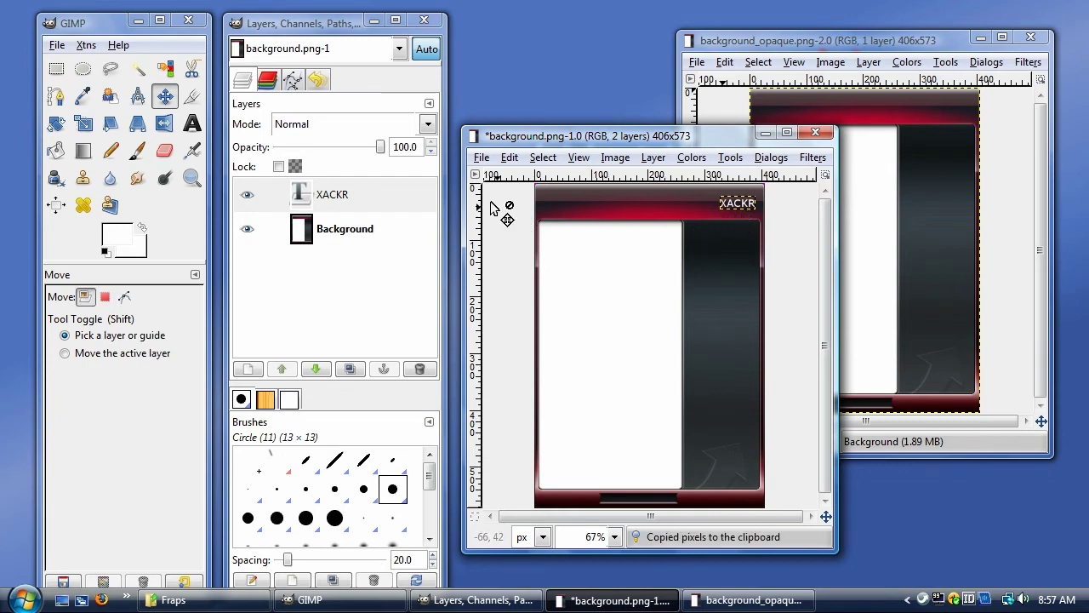
Save background.png as PNG with visible layers merged, then close its window.
{"action": "left_click", "coordinate": [482, 159]}
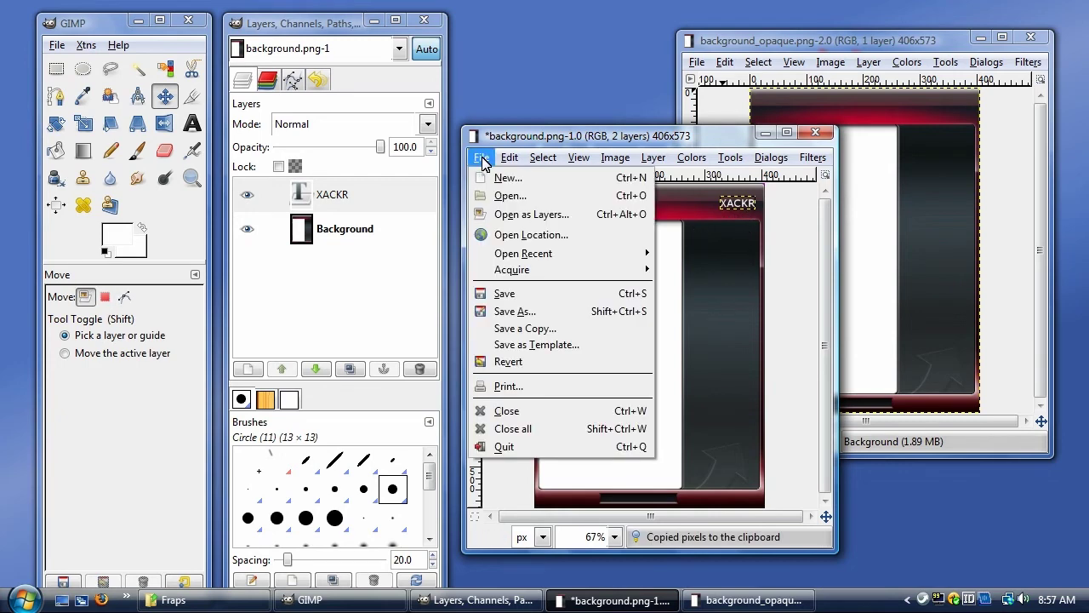
{"action": "left_click", "coordinate": [504, 294]}
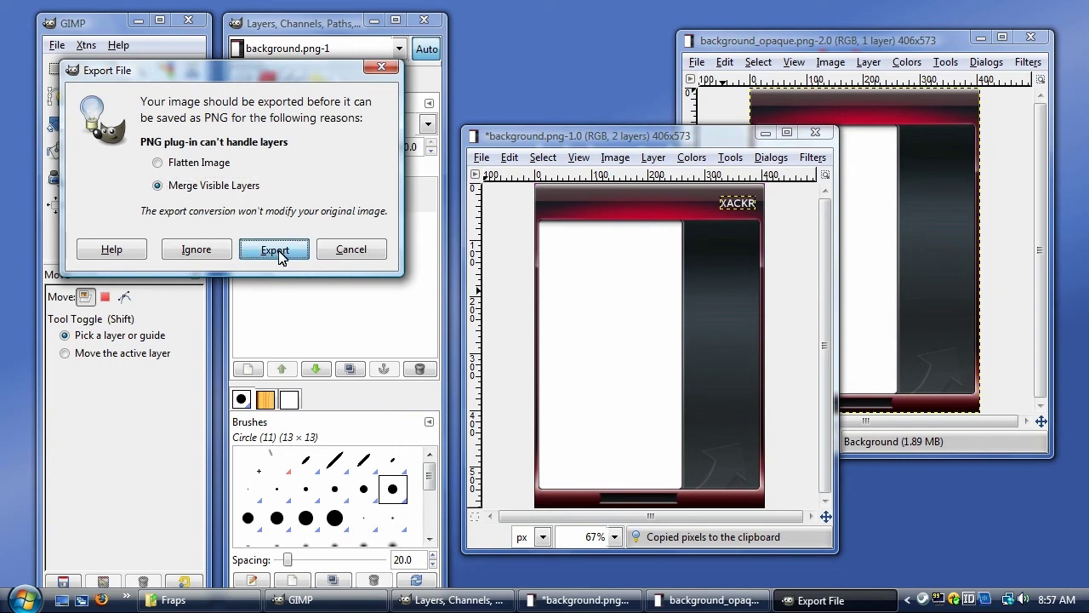
{"action": "left_click", "coordinate": [279, 249]}
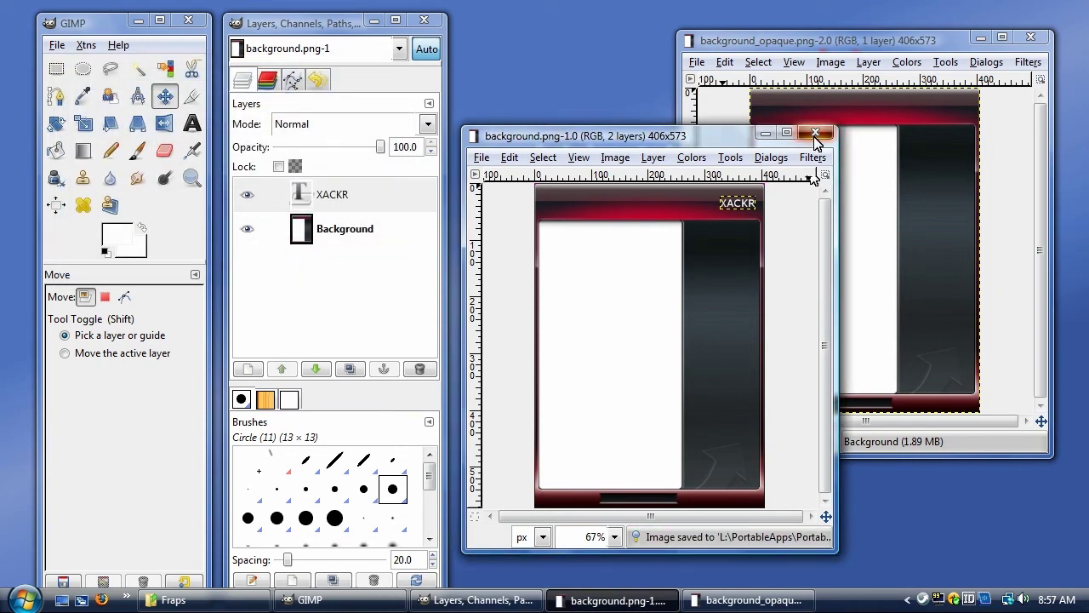
{"action": "left_click", "coordinate": [815, 132]}
Paste the XACKR text into background_opaque.png and place it in the header's top-right.
{"action": "left_click_drag", "start_coordinate": [838, 46], "coordinate": [621, 58]}
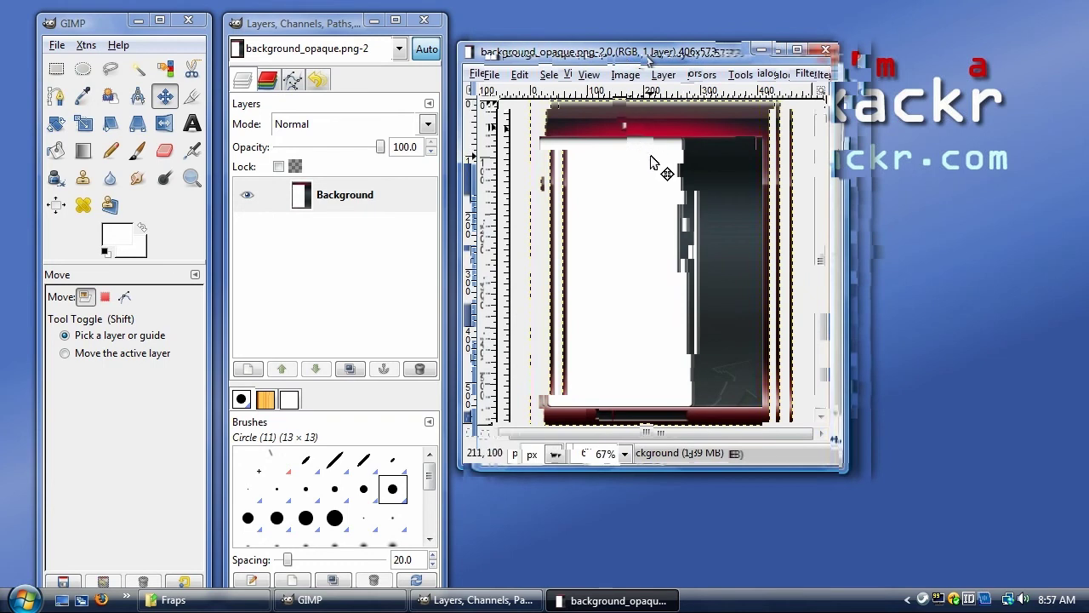
{"action": "key", "text": "ctrl+v"}
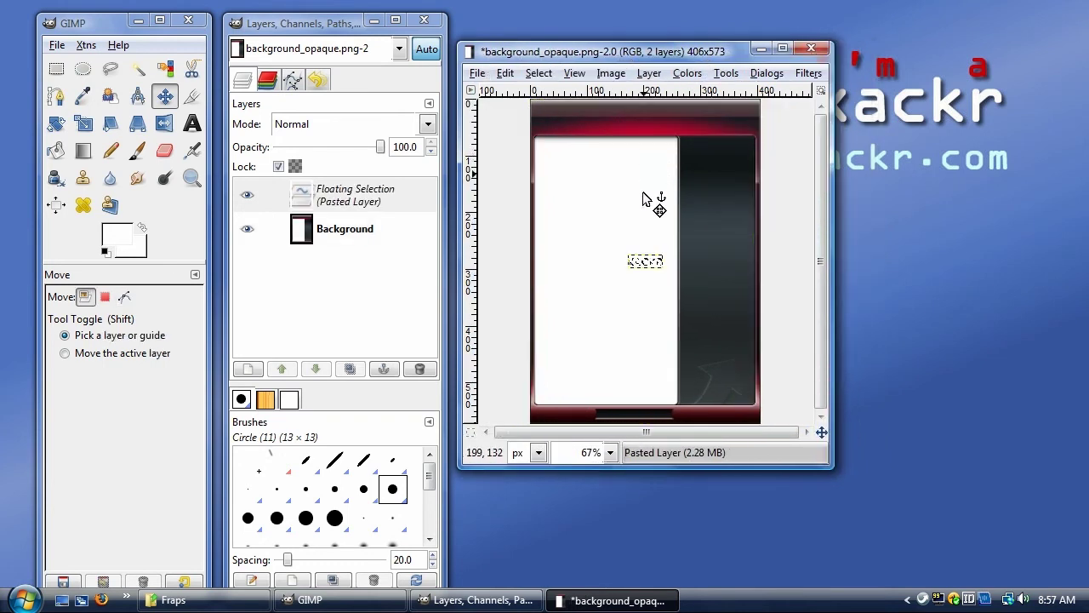
{"action": "left_click_drag", "start_coordinate": [644, 263], "coordinate": [736, 118]}
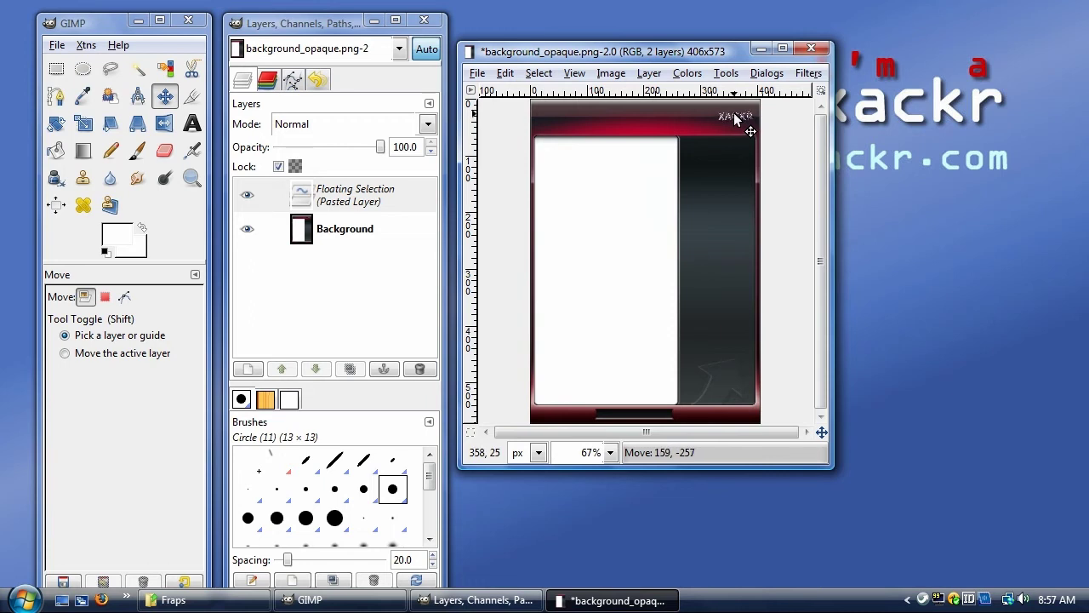
{"action": "left_click_drag", "start_coordinate": [735, 117], "coordinate": [735, 119]}
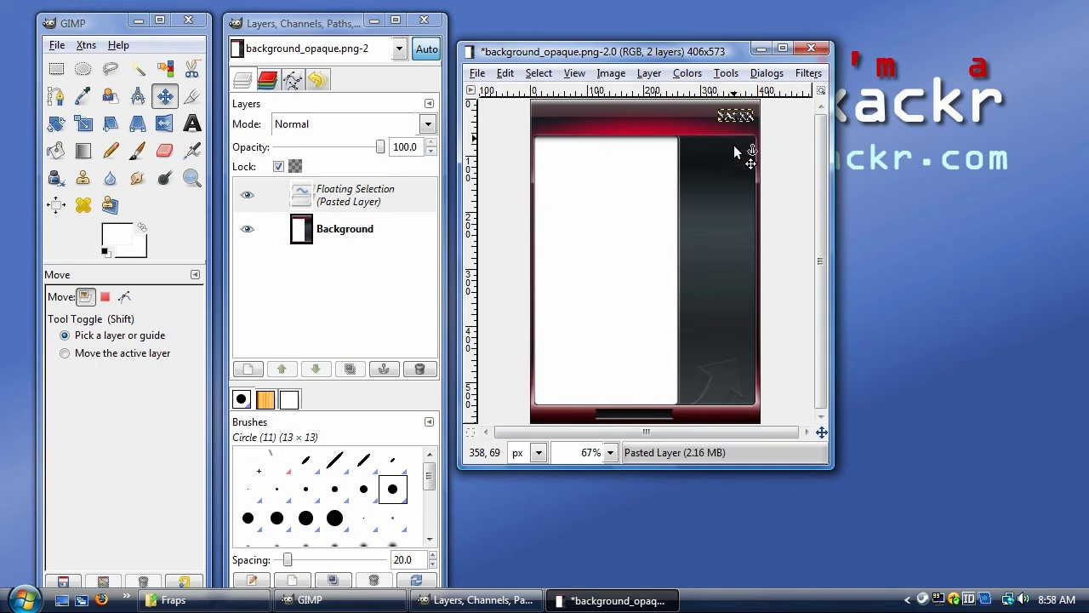
Save background_opaque.png as PNG with visible layers merged and close its window.
{"action": "left_click", "coordinate": [478, 73]}
{"action": "left_click", "coordinate": [497, 209]}
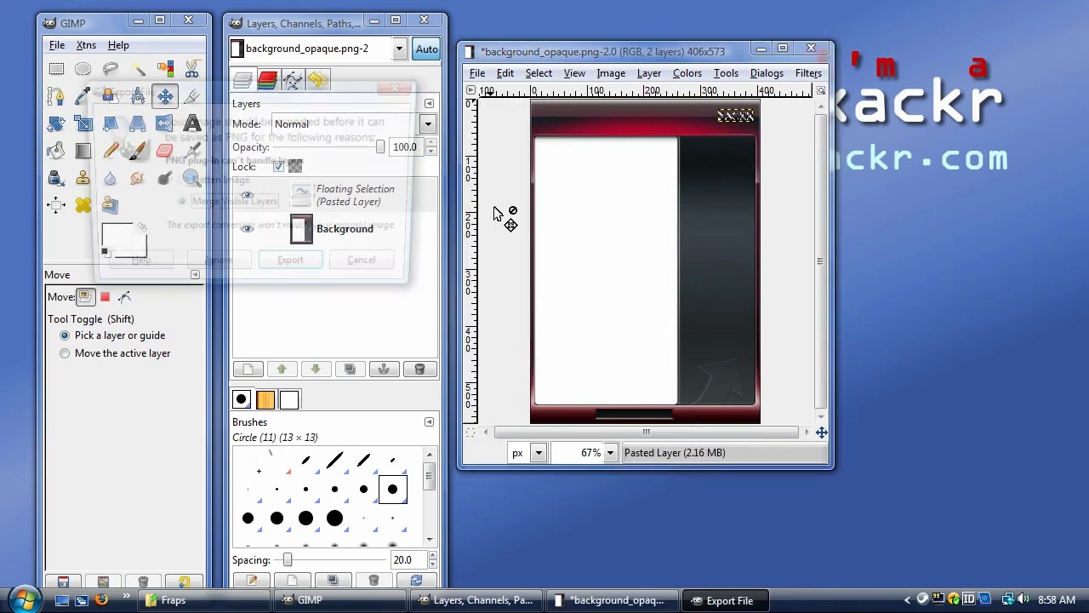
{"action": "left_click", "coordinate": [286, 272]}
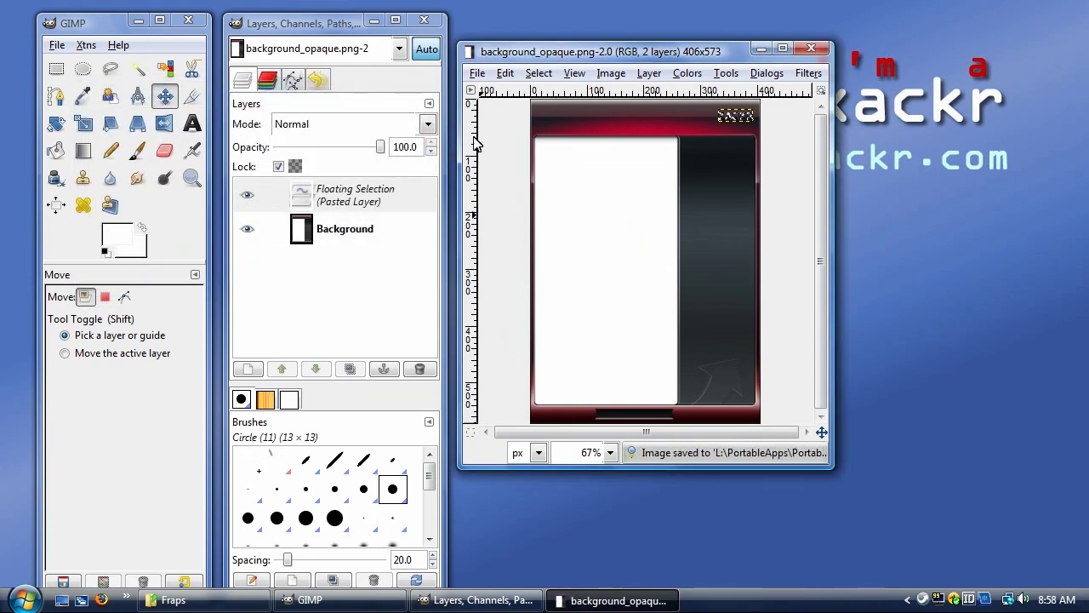
{"action": "left_click", "coordinate": [811, 48]}
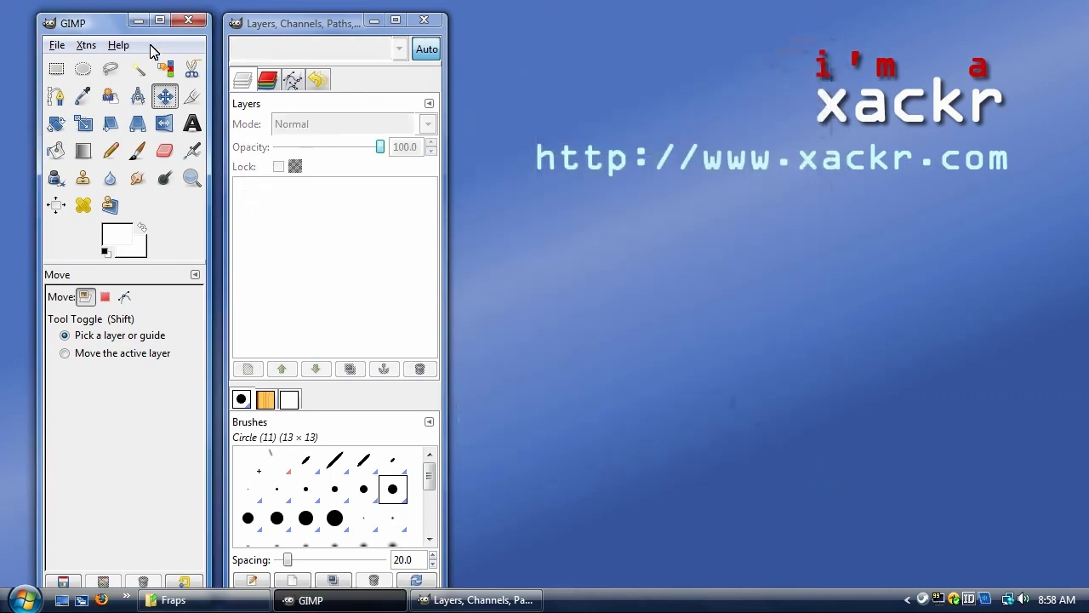
{"action": "left_click", "coordinate": [57, 45]}
Quit GIMP and close the PortableApps.com menu.
{"action": "left_click", "coordinate": [92, 261]}
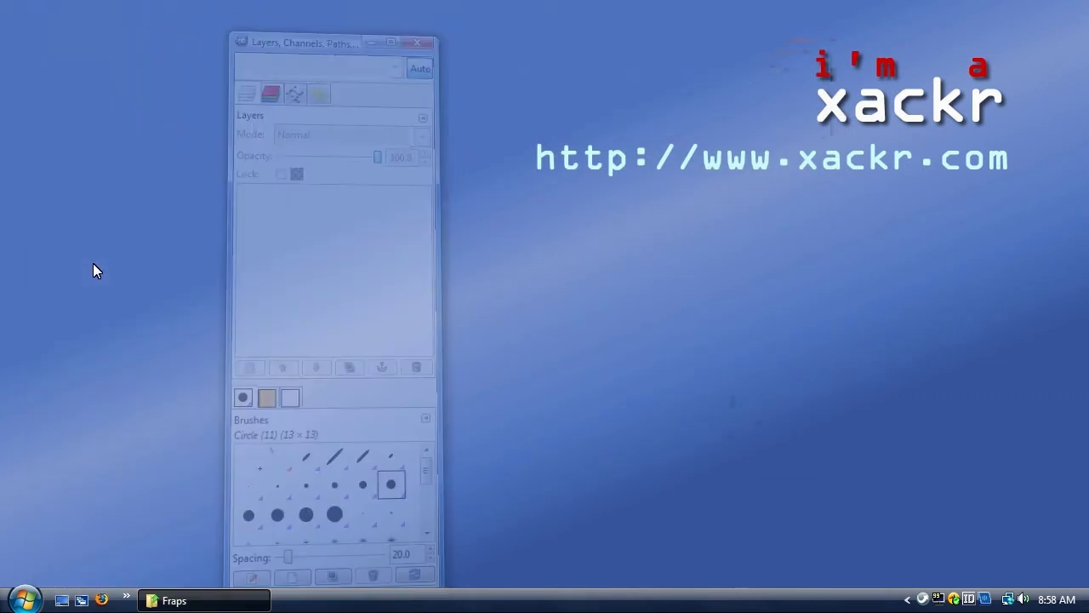
{"action": "left_click", "coordinate": [923, 599]}
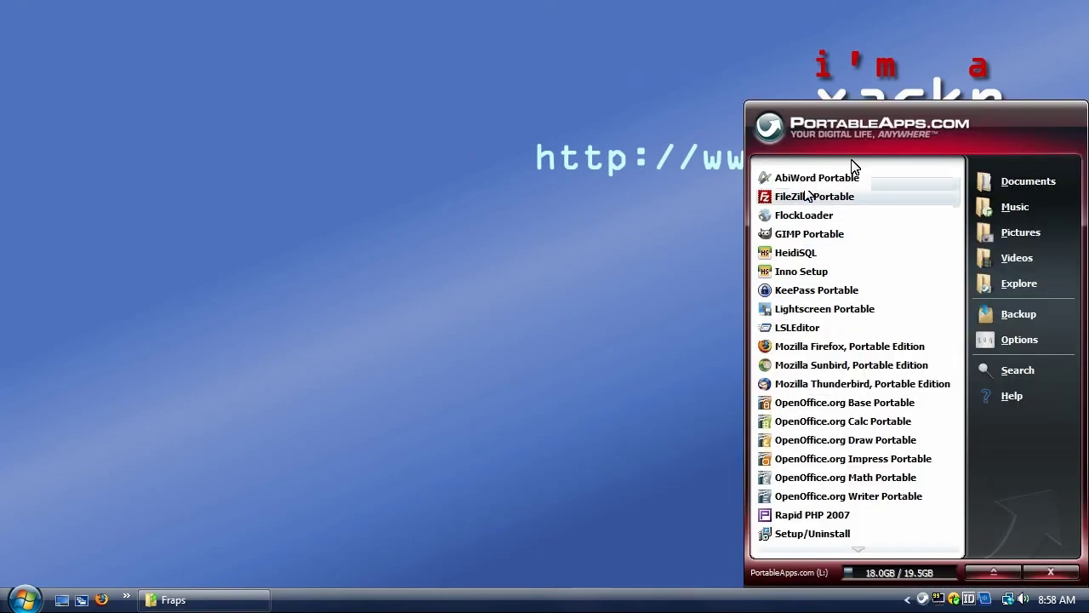
{"action": "left_click", "coordinate": [1041, 575]}
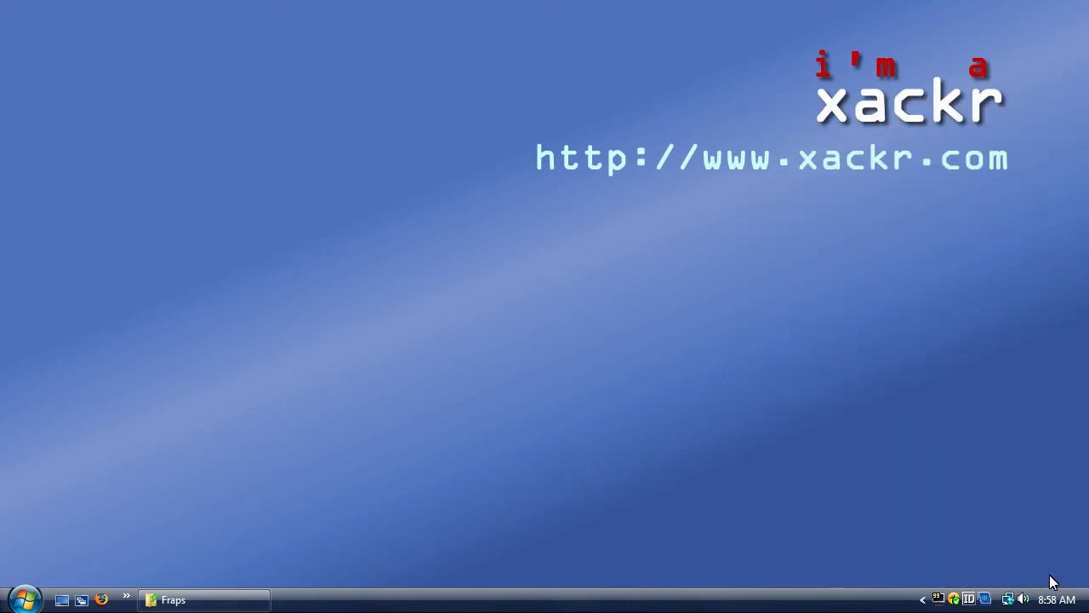
Relaunch Xackr Portable Apps from the Start menu to check the white XACKR header, then close it.
{"action": "left_click", "coordinate": [26, 600]}
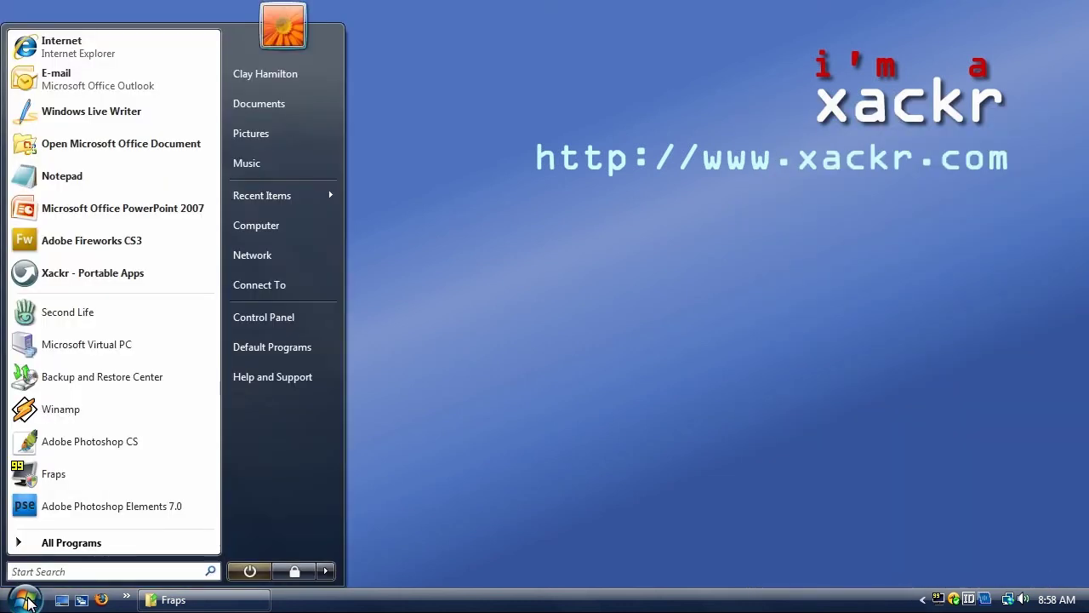
{"action": "left_click", "coordinate": [48, 275]}
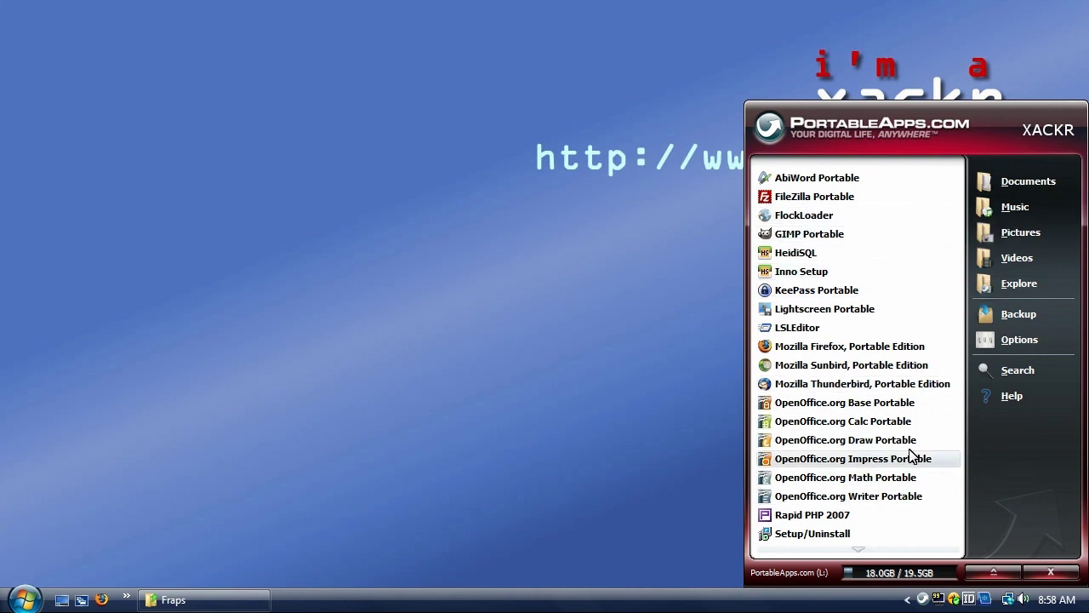
{"action": "left_click", "coordinate": [923, 600]}
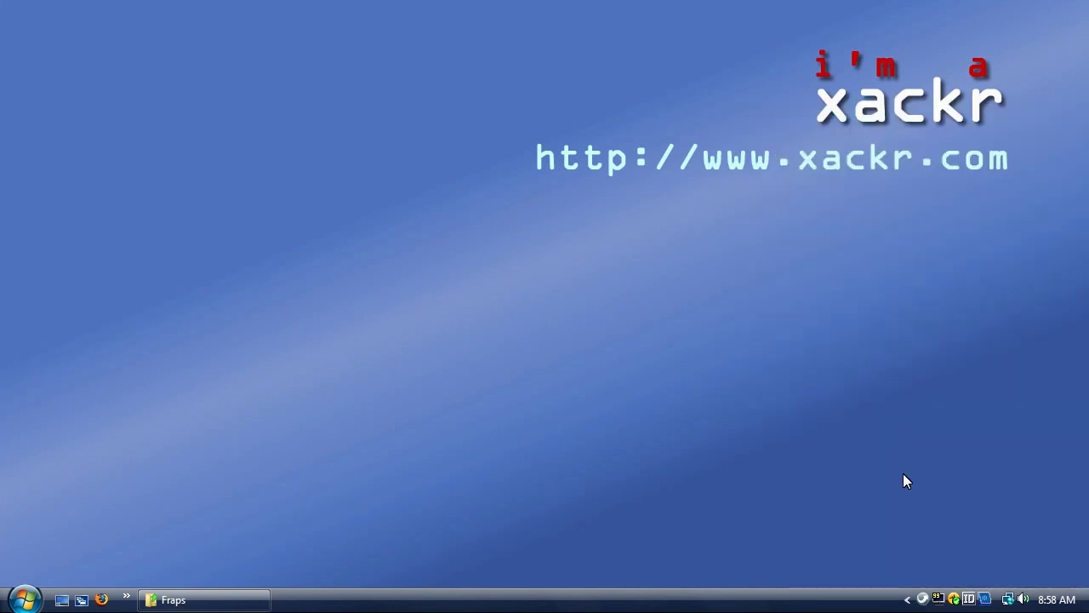